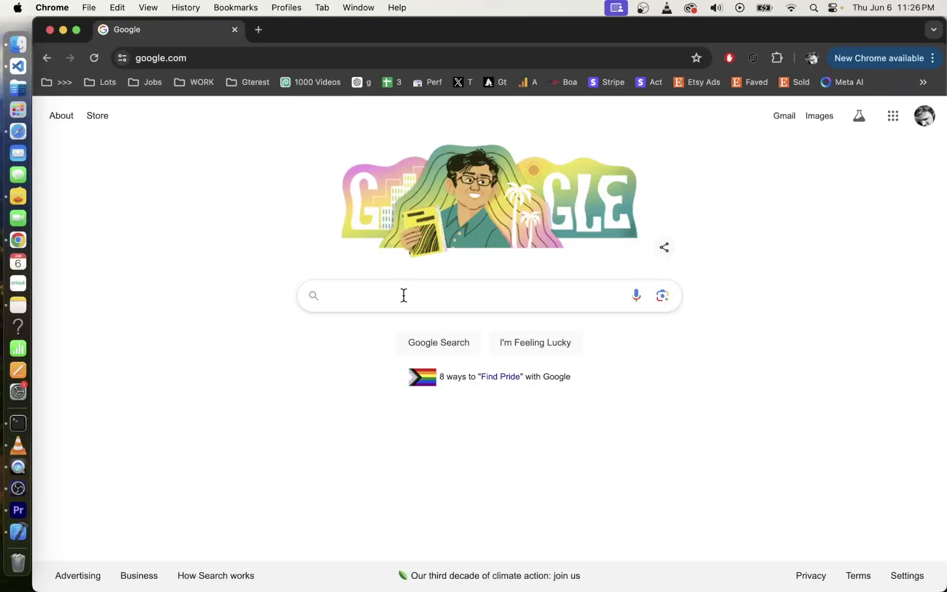
Search Google for "adobe premiere pro".
click(403, 295)
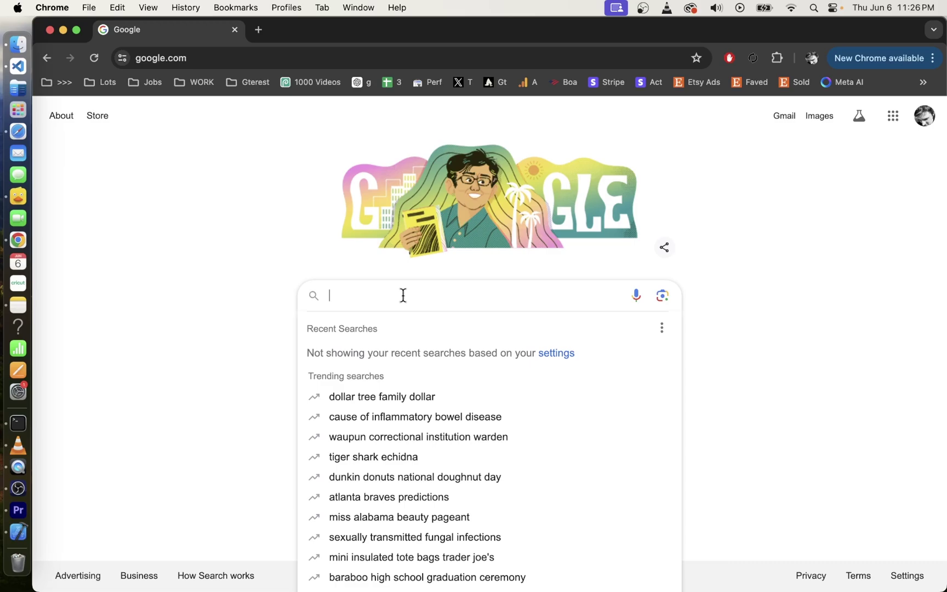
text(adobe )
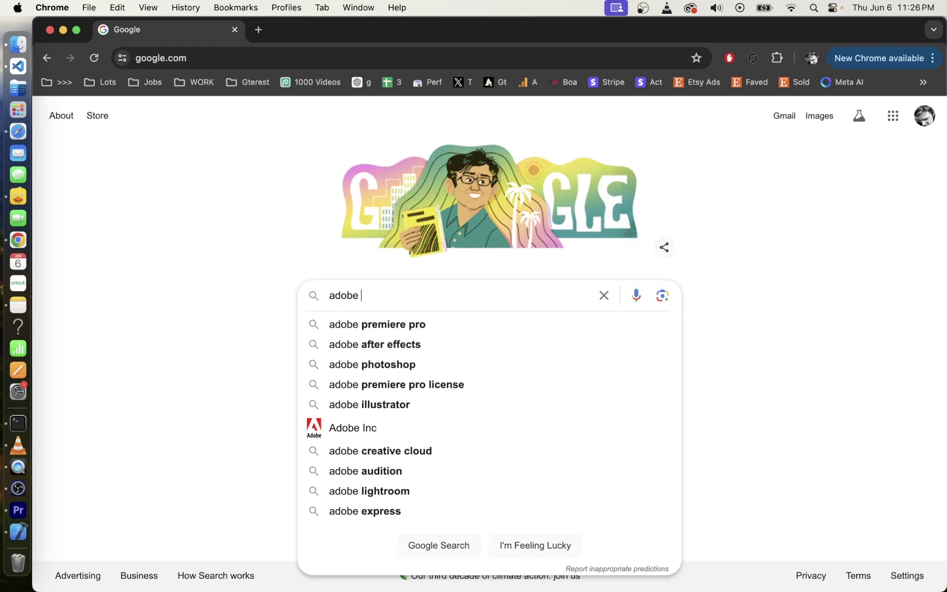
text(premiere )
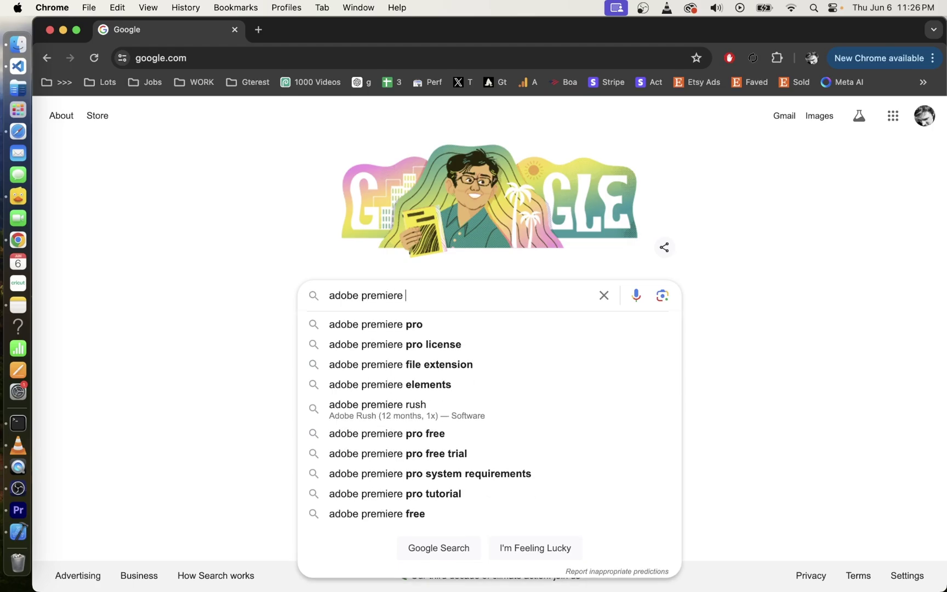
text(pro)
key(Return)
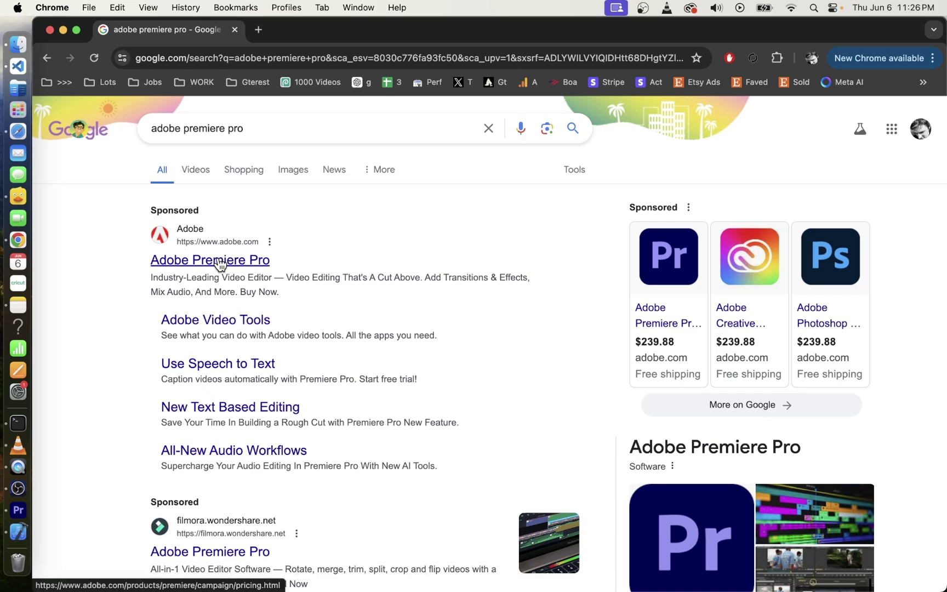
Open Adobe's sponsored Premiere Pro listing to reach its product page.
click(219, 263)
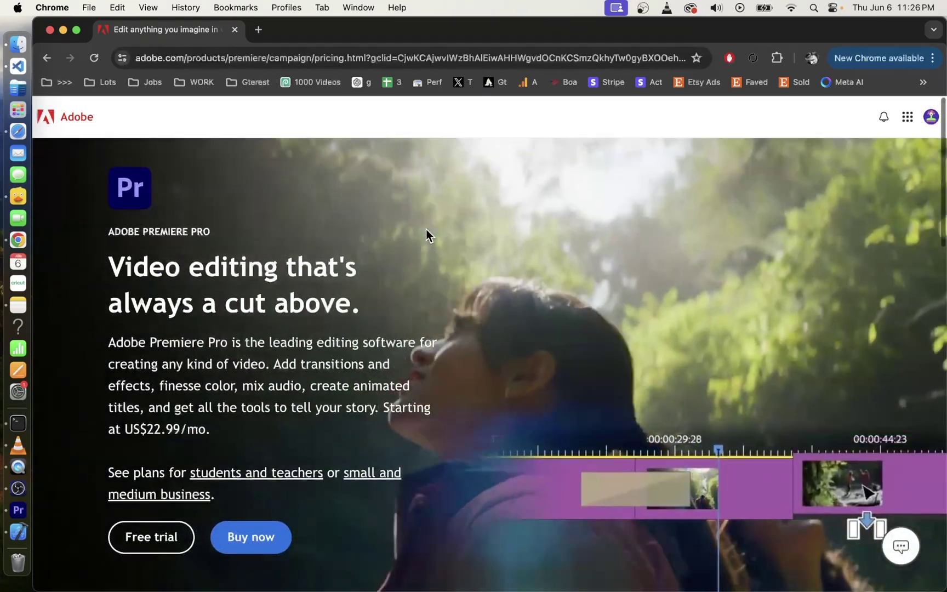
scroll(87, 378, down, 1)
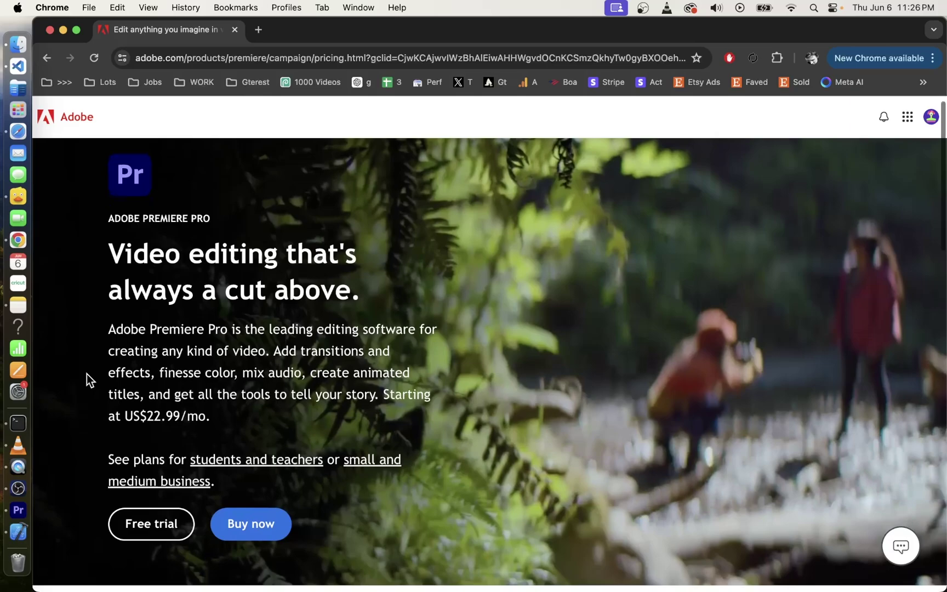
scroll(87, 373, down, 3)
scroll(86, 373, down, 1)
scroll(87, 374, down, 1)
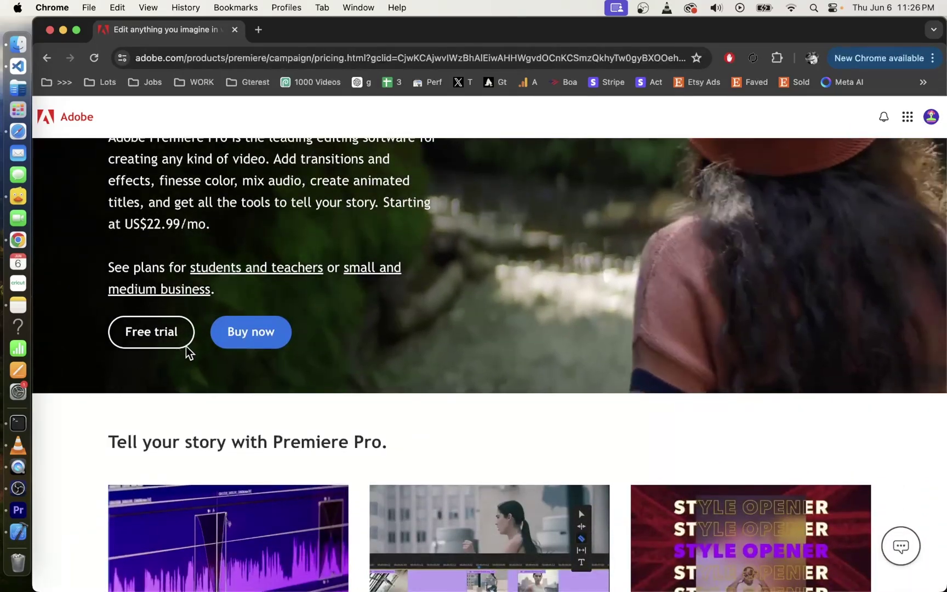
Open the free trial chooser, preview All Apps, then reselect Premiere Pro.
click(146, 338)
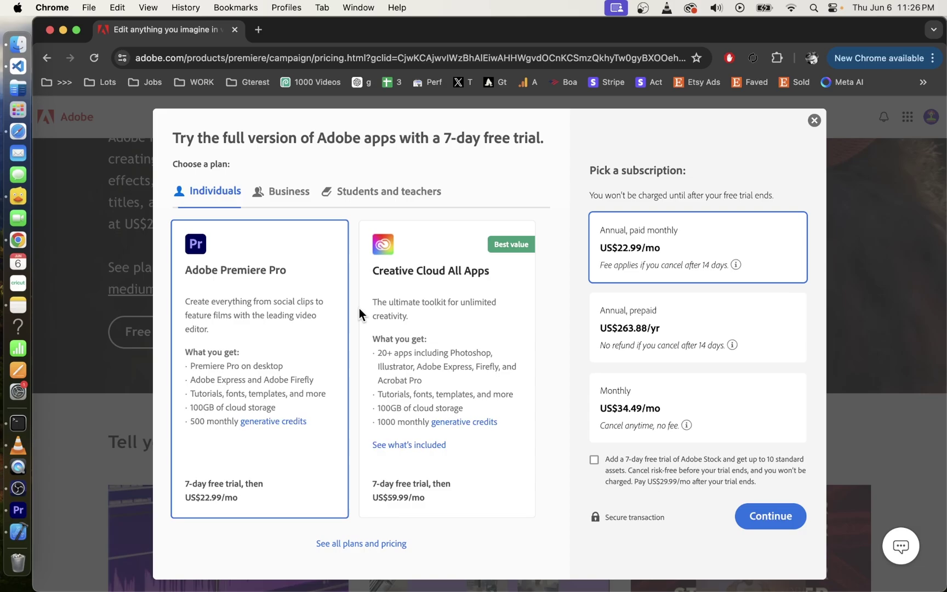
click(359, 308)
click(333, 300)
Highlight the 7-day free trial wording and the Premiere Pro monthly price.
drag(184, 484, 241, 482)
click(284, 480)
mouse_move(199, 498)
mouse_down()
mouse_move(238, 496)
mouse_move(239, 483)
mouse_up()
click(201, 491)
click(253, 484)
Review the 100GB storage and 500 monthly generative credits, opening the credits explanation.
drag(189, 407, 215, 408)
triple_click(200, 421)
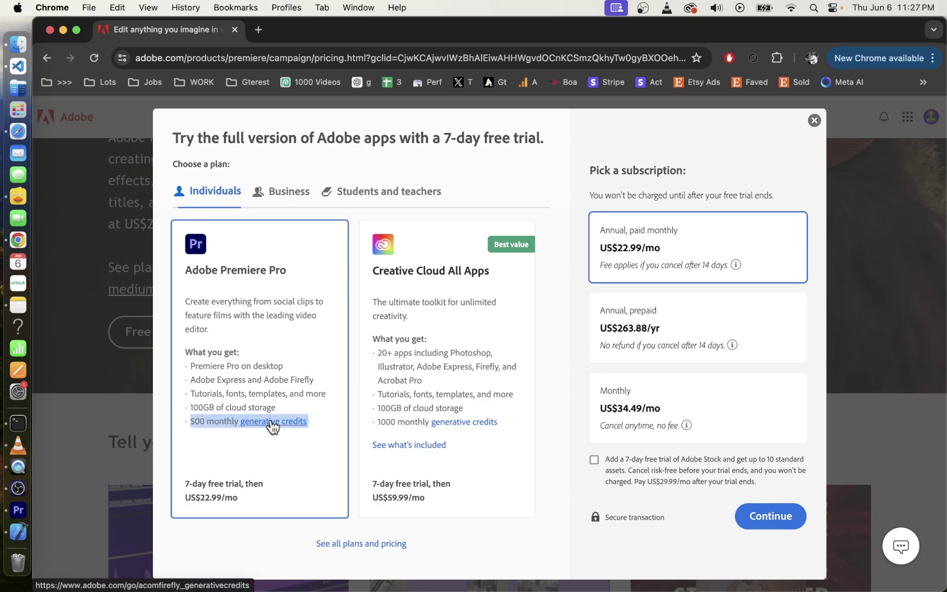
click(267, 447)
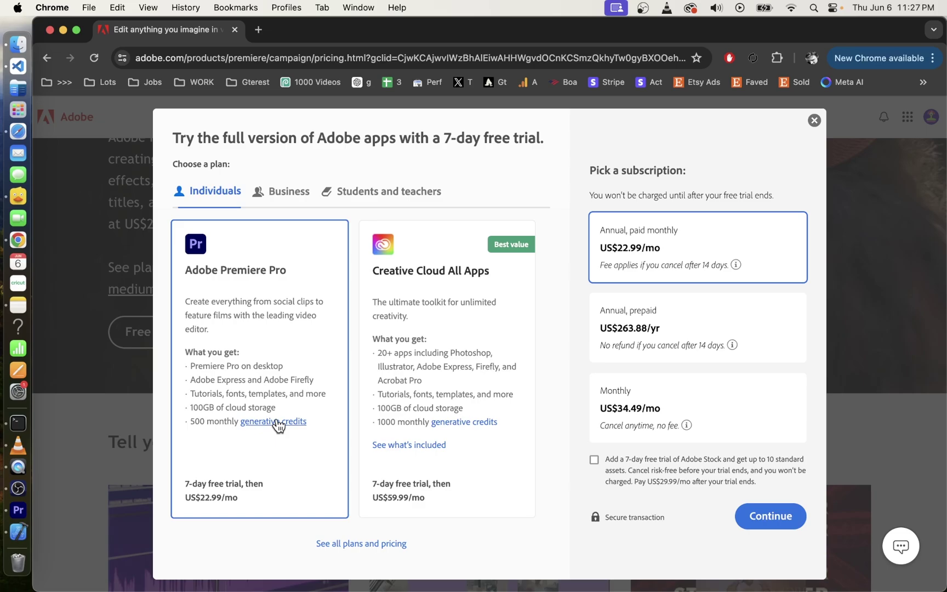
Read the Firefly generative credits article, then close its tab.
click(276, 421)
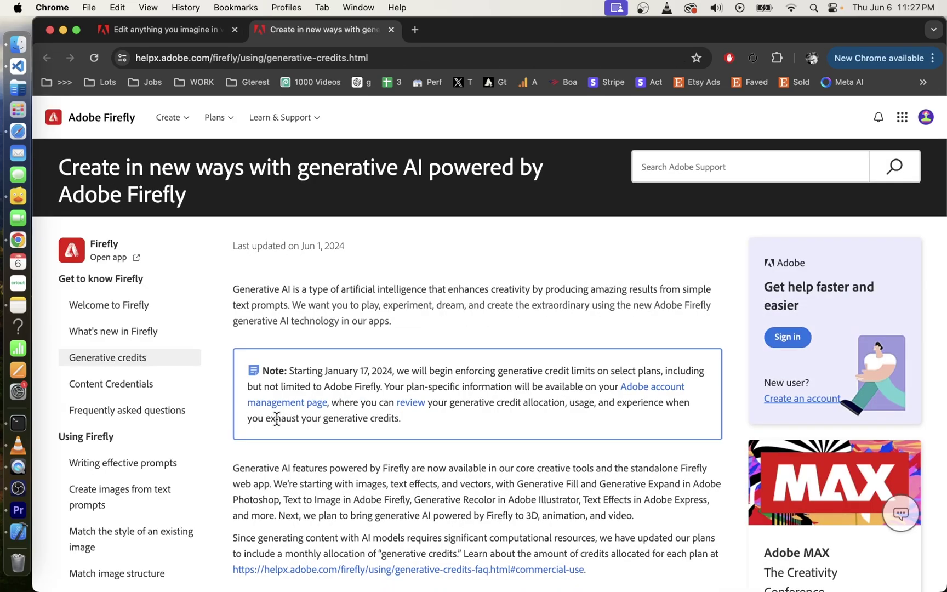
drag(232, 288, 293, 290)
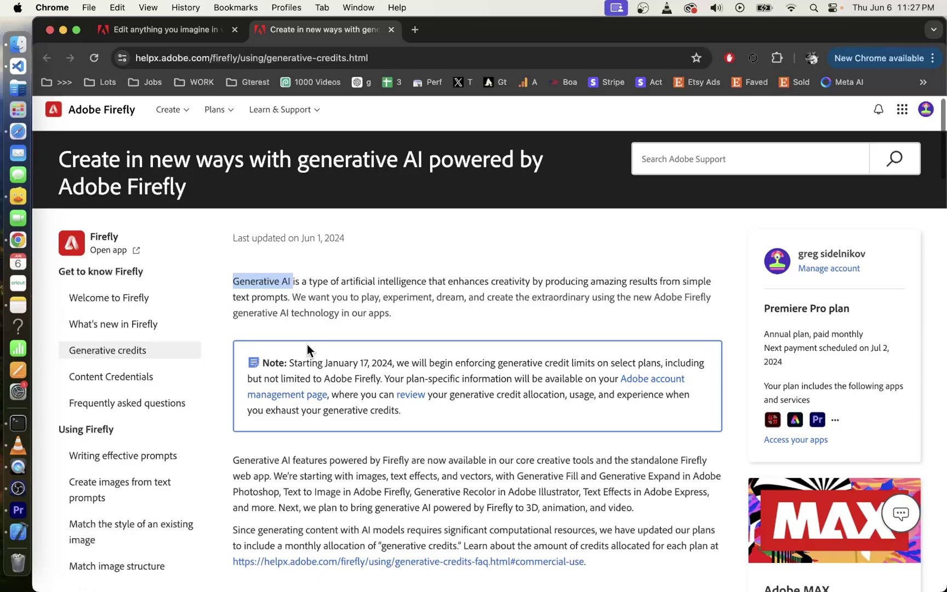
scroll(307, 345, down, 5)
scroll(307, 344, down, 3)
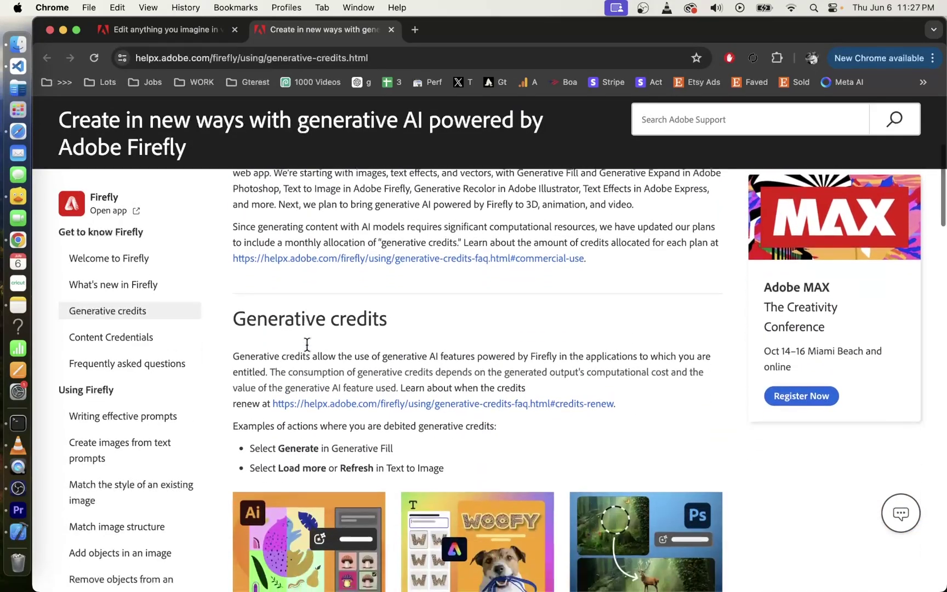
scroll(307, 344, down, 5)
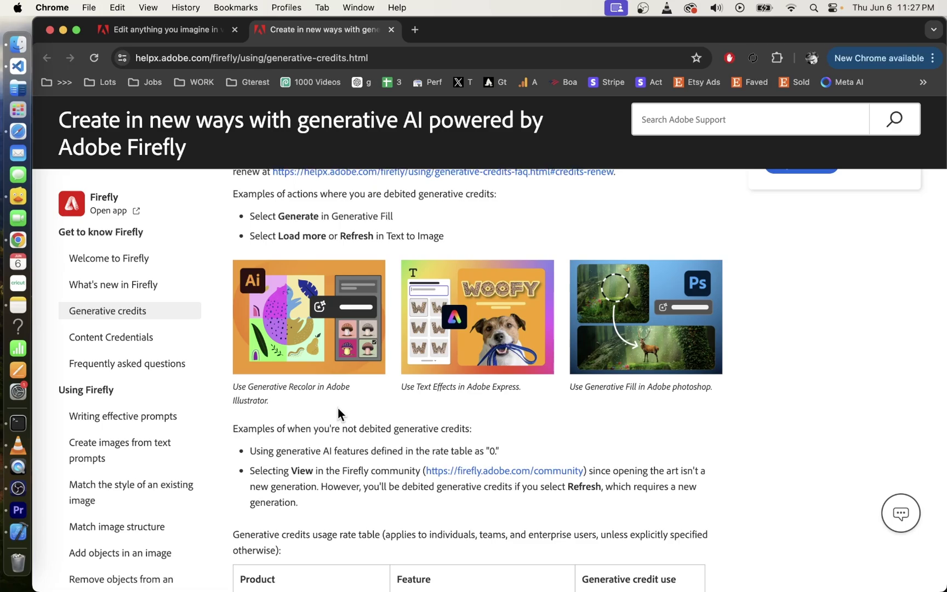
click(391, 31)
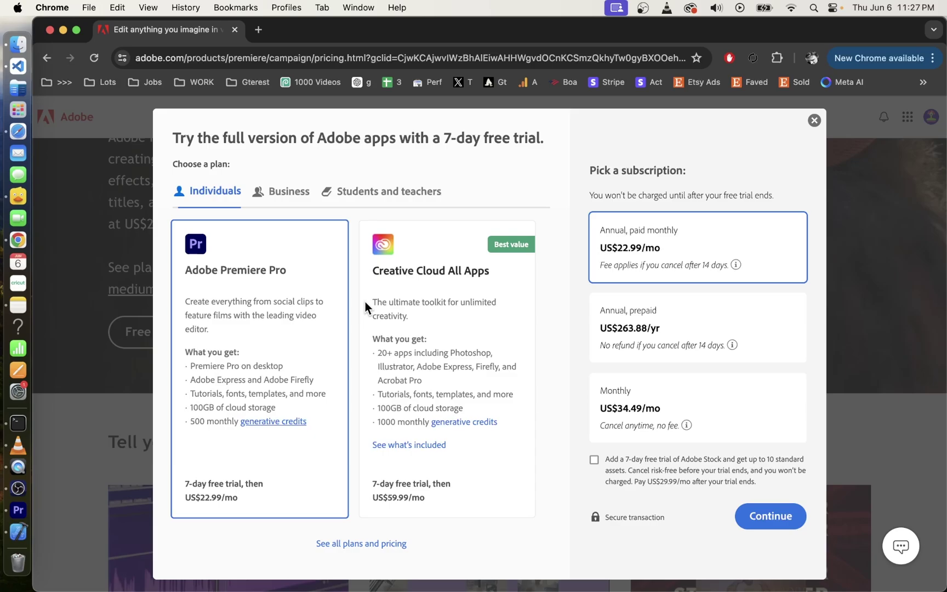
click(381, 194)
scroll(366, 328, down, 1)
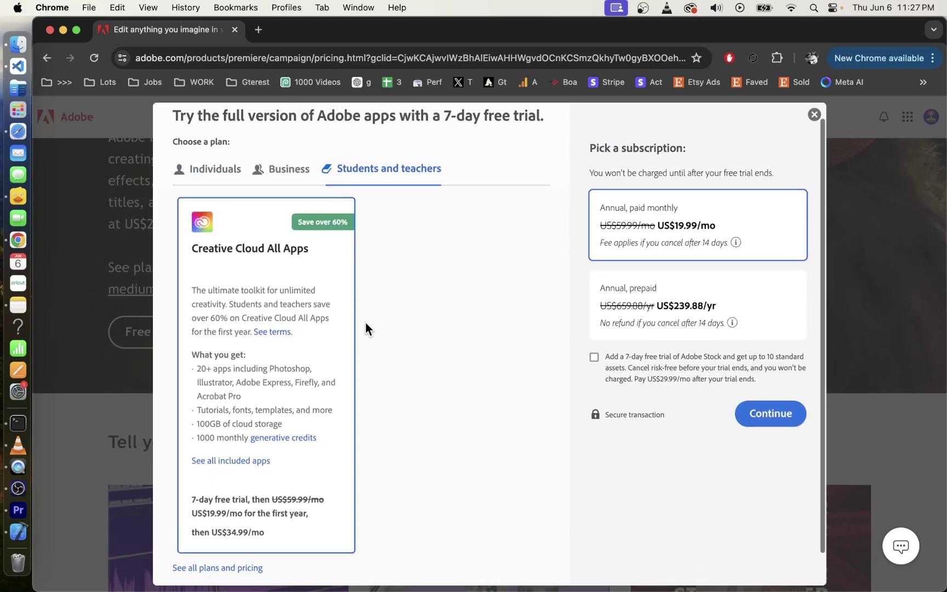
scroll(365, 329, down, 1)
scroll(365, 322, down, 1)
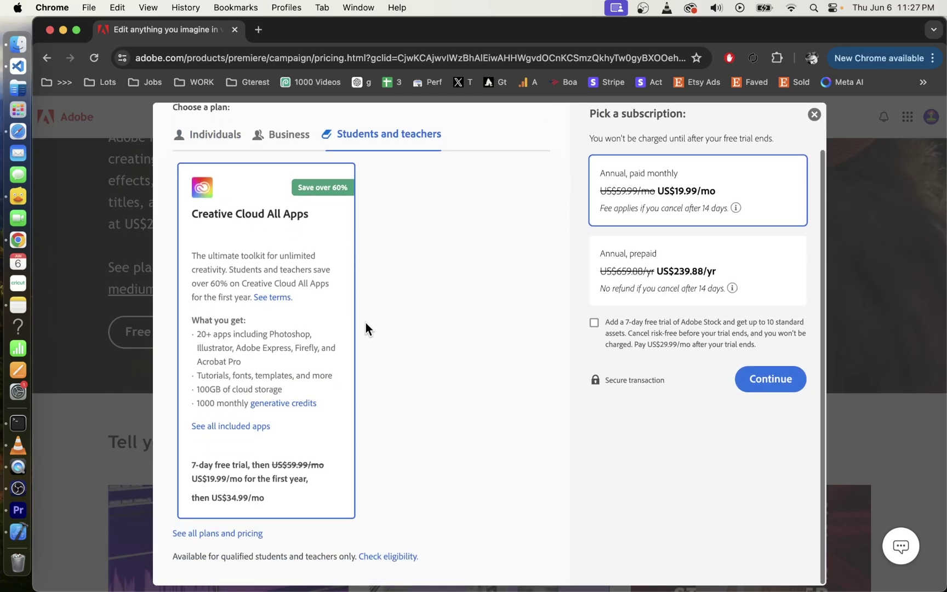
scroll(365, 323, up, 3)
click(211, 185)
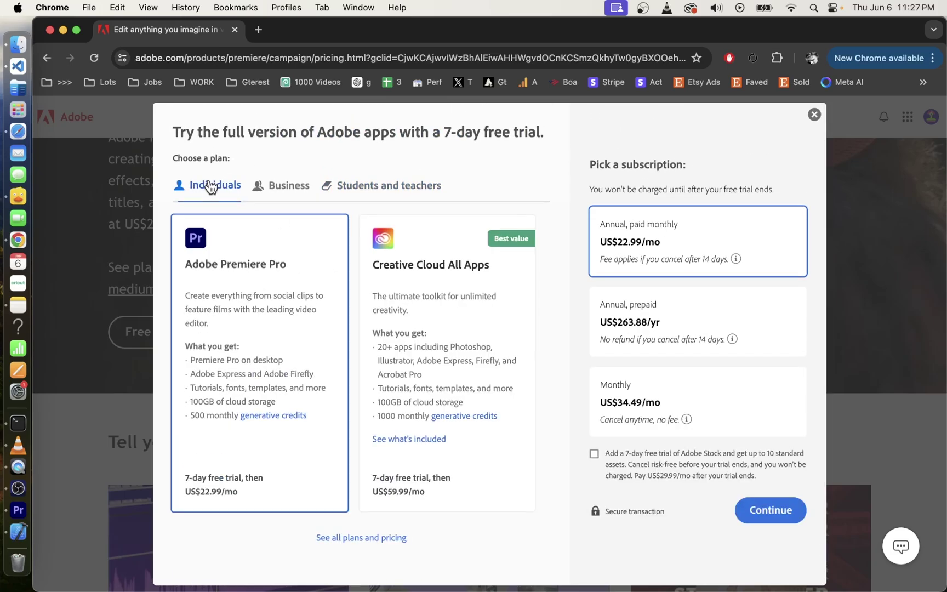